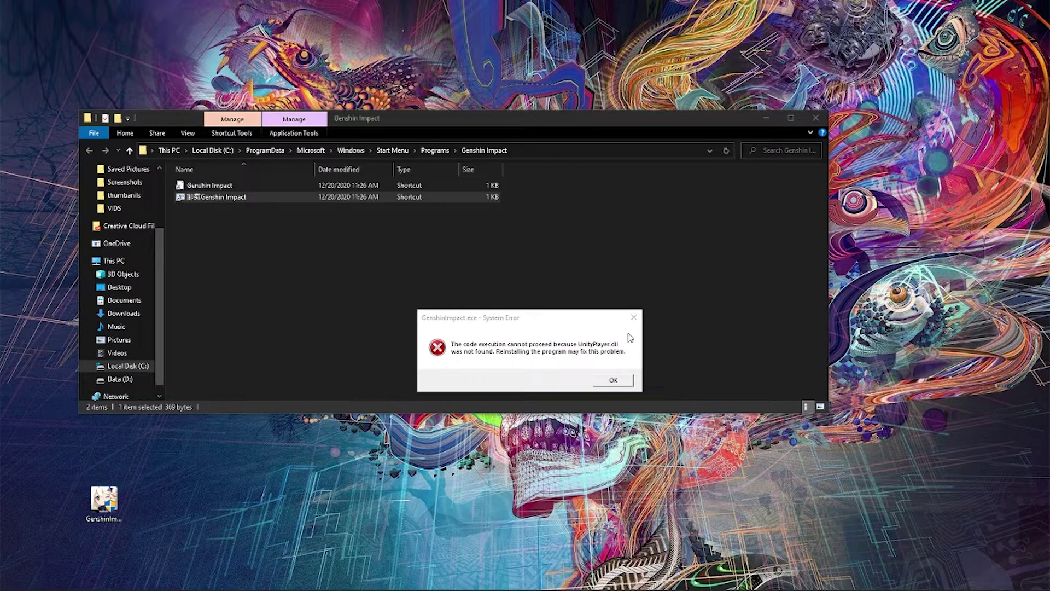
# Step: Dismiss both UnityPlayer.dll missing errors and close the Genshin Impact shortcuts folder
pyautogui.click(633, 317)
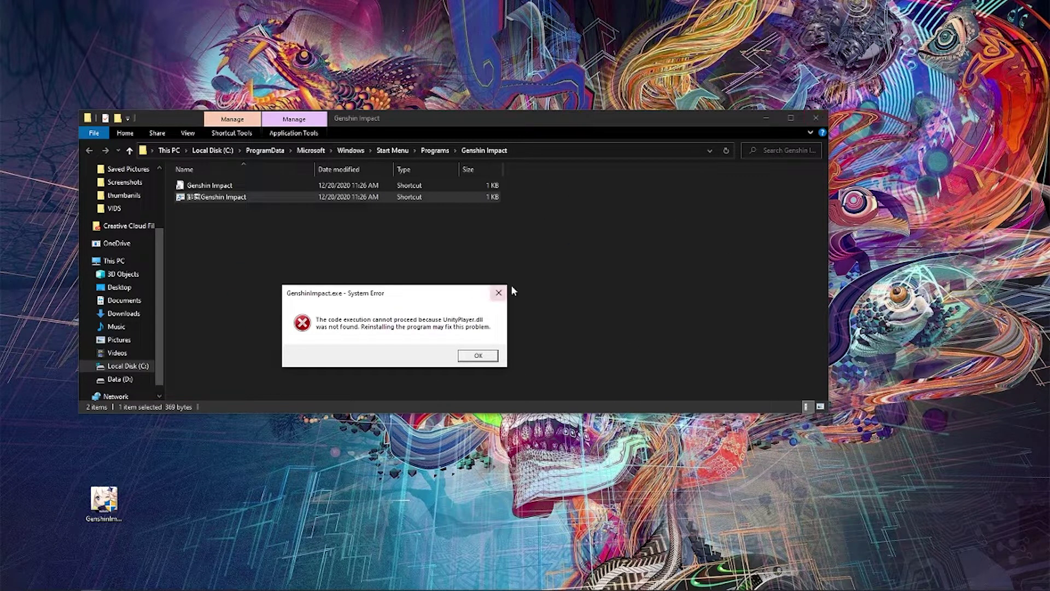
pyautogui.click(498, 292)
pyautogui.moveTo(525, 587)
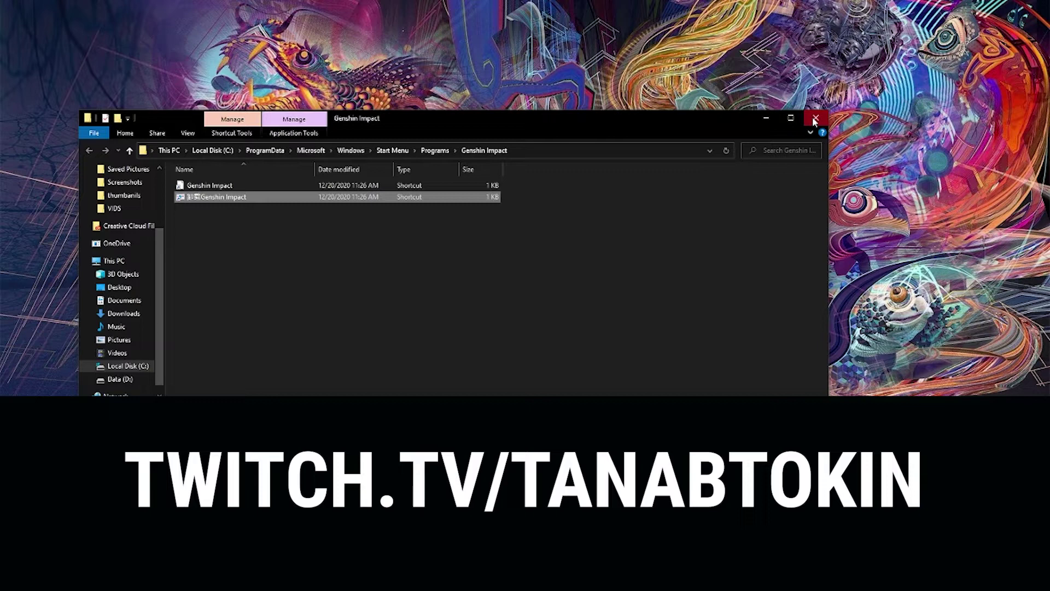
pyautogui.click(814, 120)
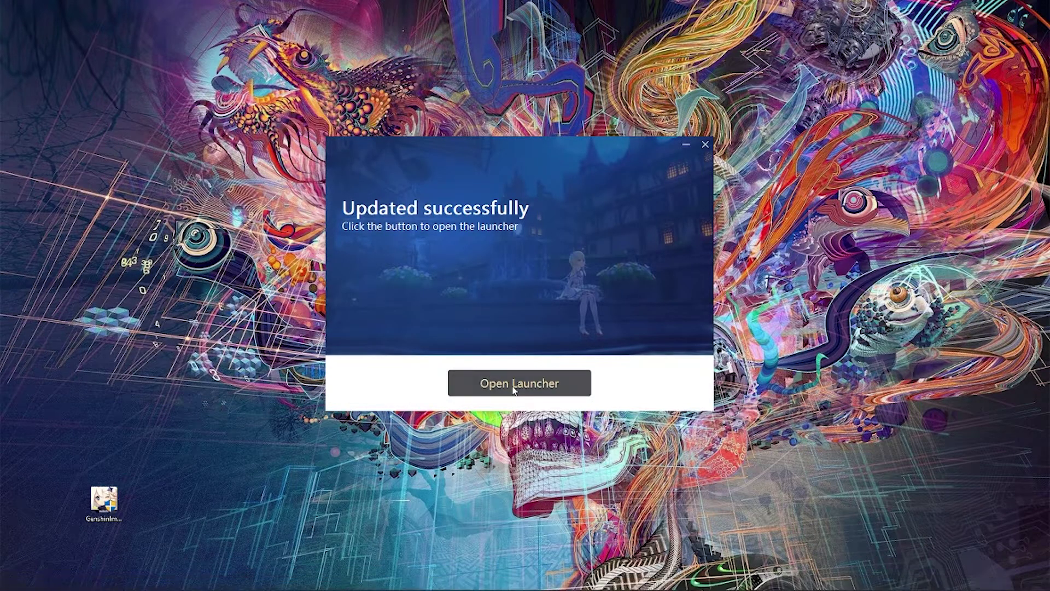
pyautogui.moveTo(171, 575)
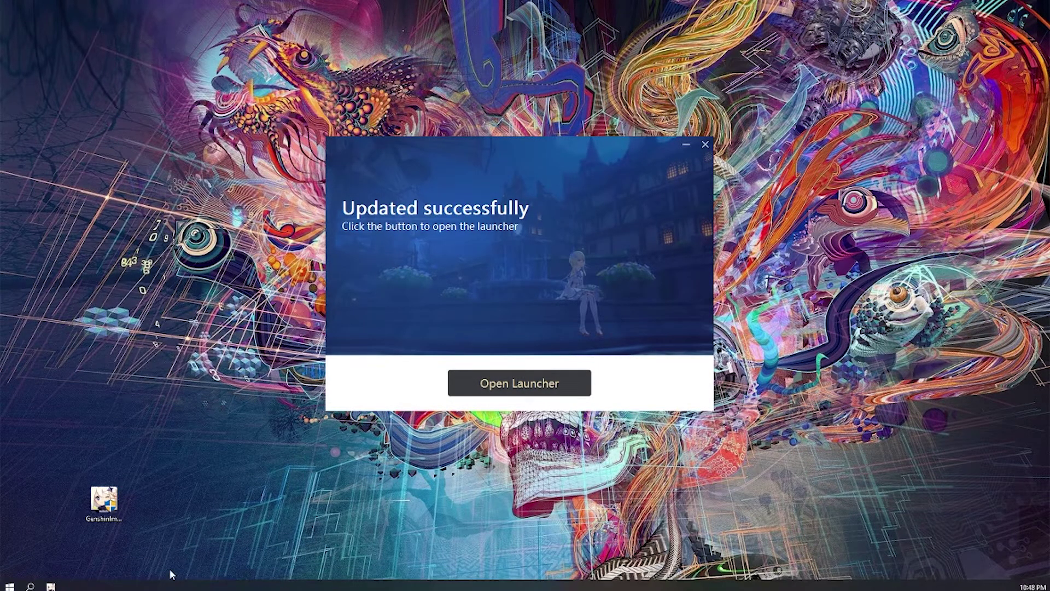
# Step: Search Windows for Genshin Impact and bring up the result's context menu
pyautogui.click(30, 585)
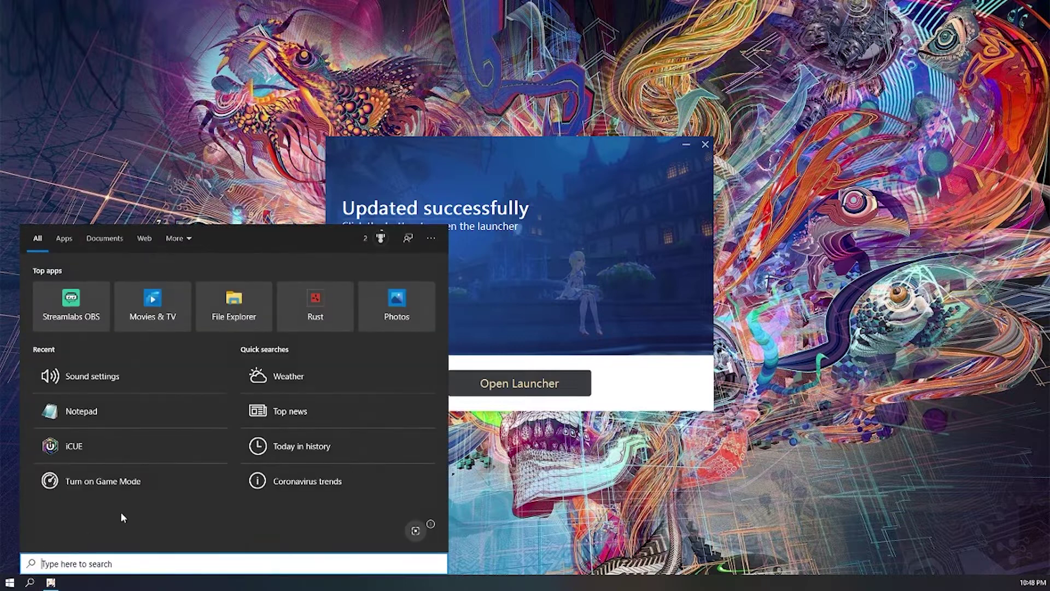
pyautogui.write('gens')
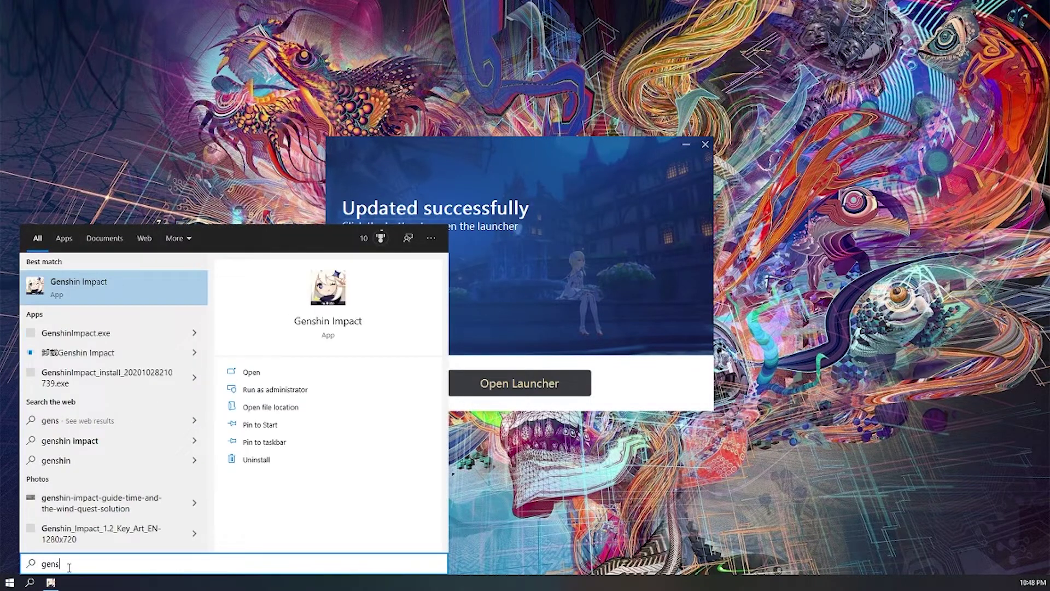
pyautogui.write('in')
pyautogui.press('BackSpace')
pyautogui.press('BackSpace')
pyautogui.rightClick(98, 283)
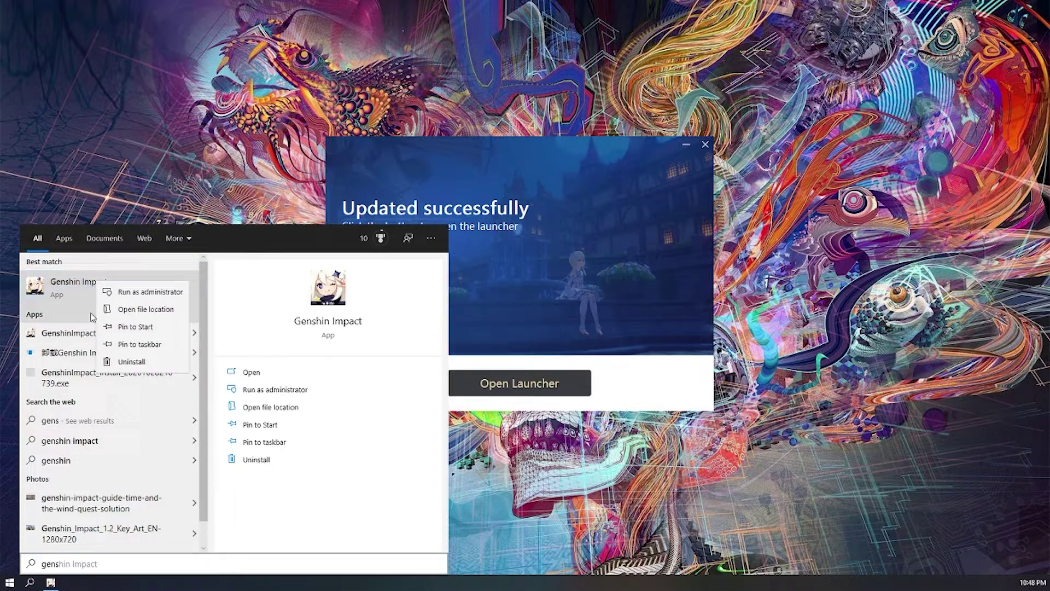
# Step: Open the Genshin Impact shortcut's file location and close the 'Updated successfully' notice
pyautogui.click(145, 309)
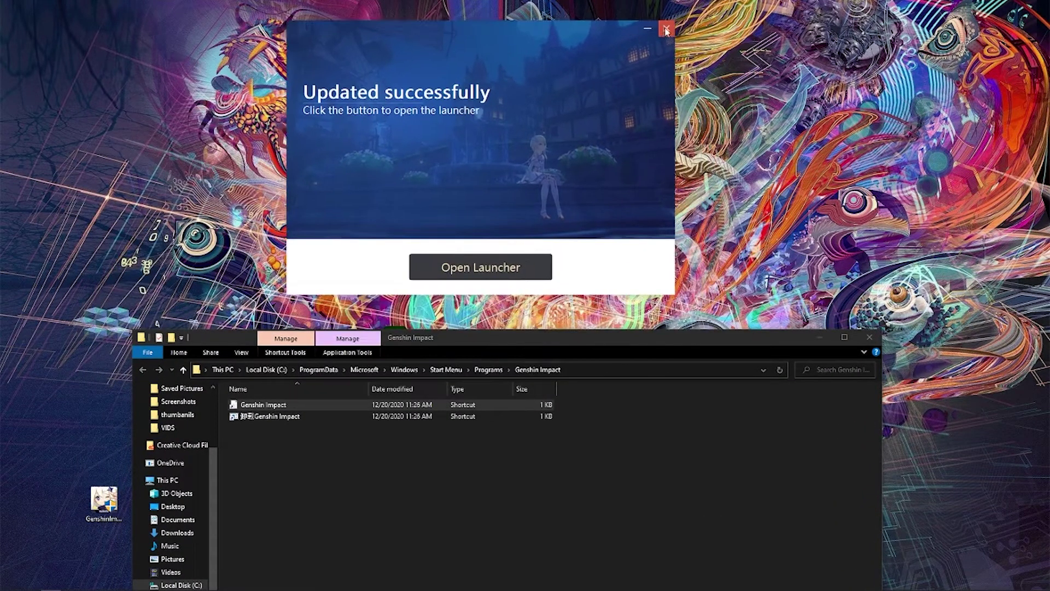
pyautogui.click(667, 28)
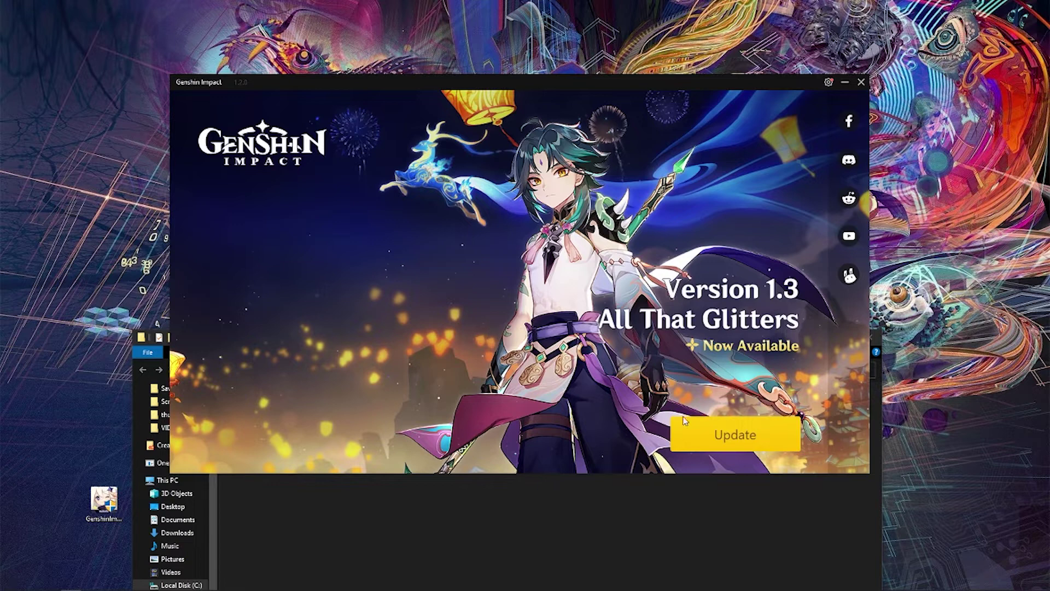
# Step: Begin the 4.19GB version 1.3 update download from the launcher's Update button
pyautogui.click(728, 437)
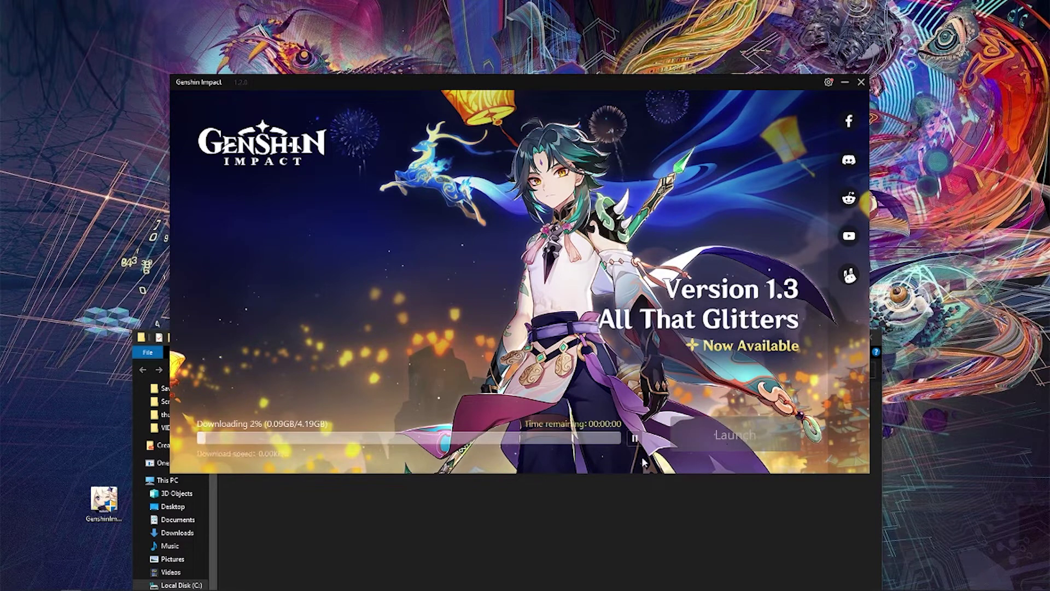